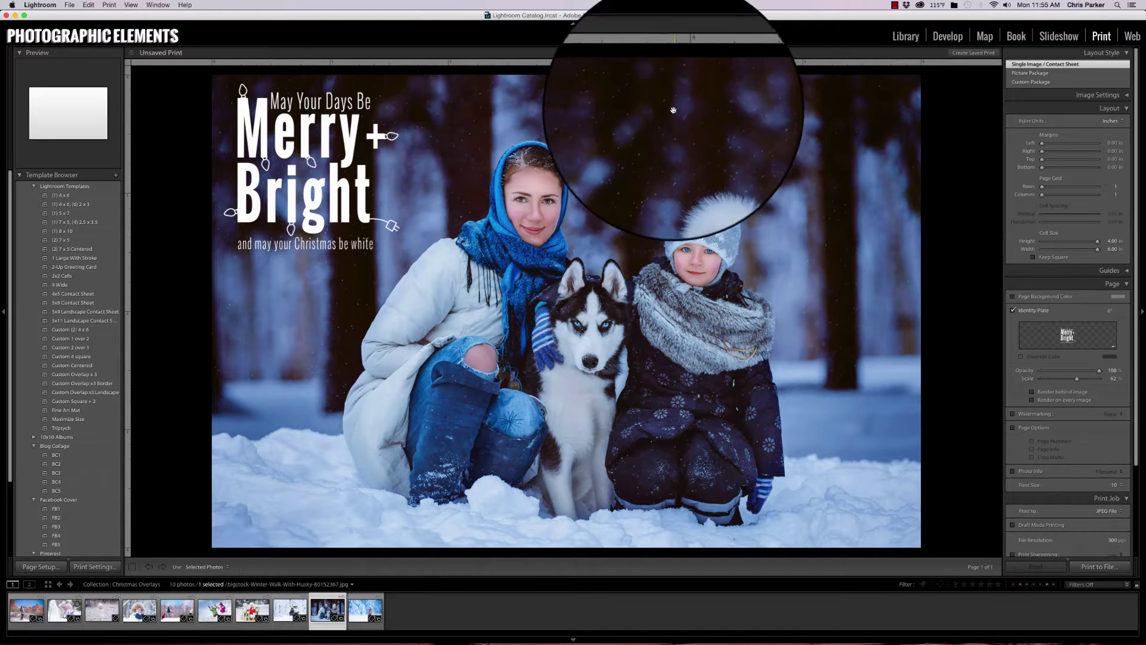
Step: Switch from Print to the Library grid showing the Christmas Overlays collection
left_click(905, 37)
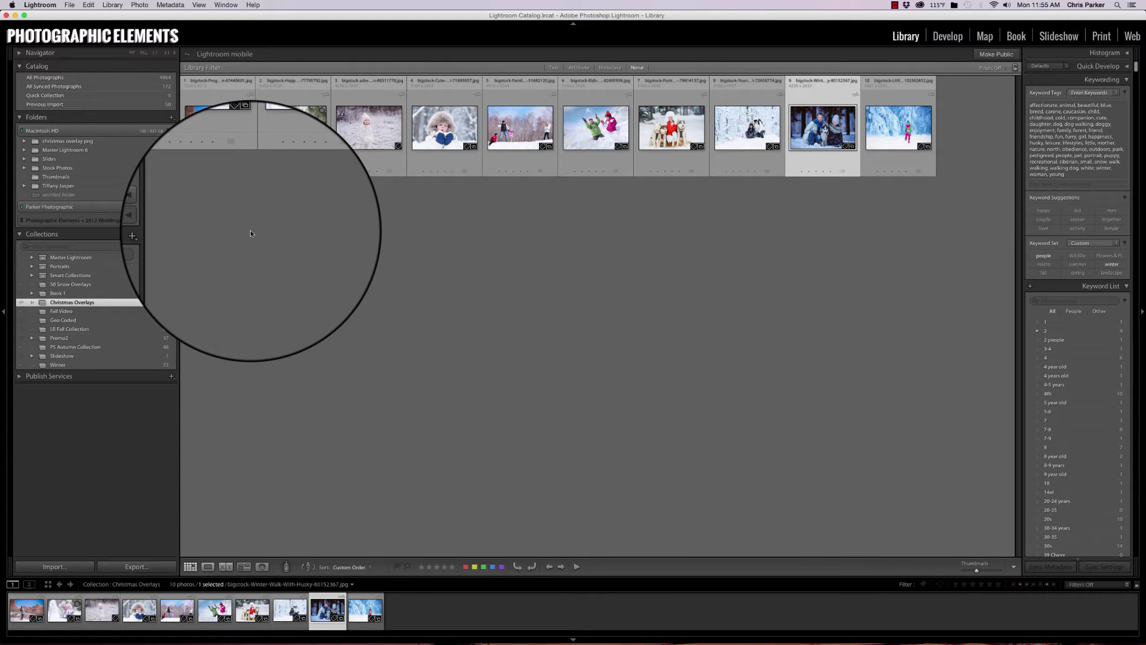
Step: Browse Previous Import, cancel a new collection, then open the 50 Snow Overlays collection
left_click(110, 104)
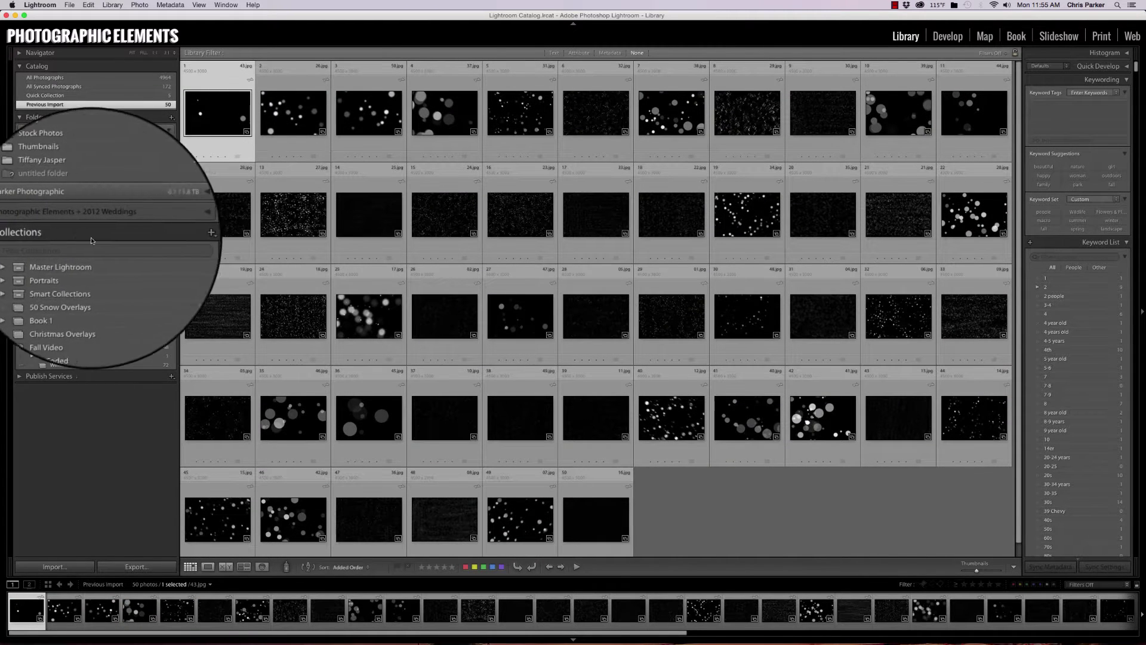
left_click(172, 234)
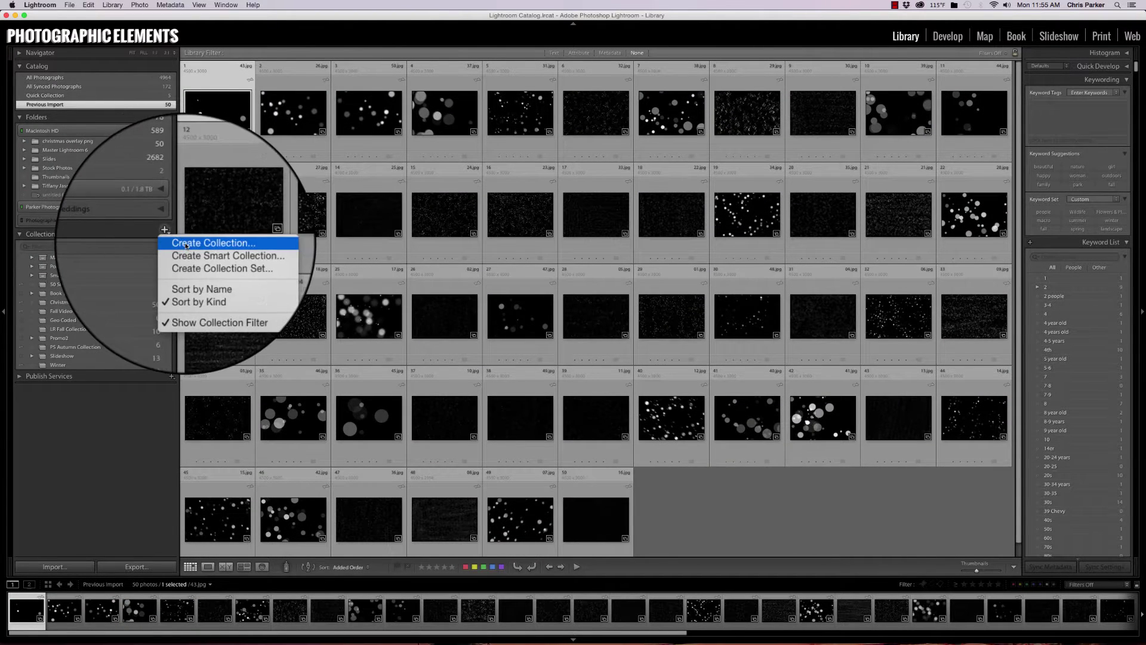
left_click(186, 244)
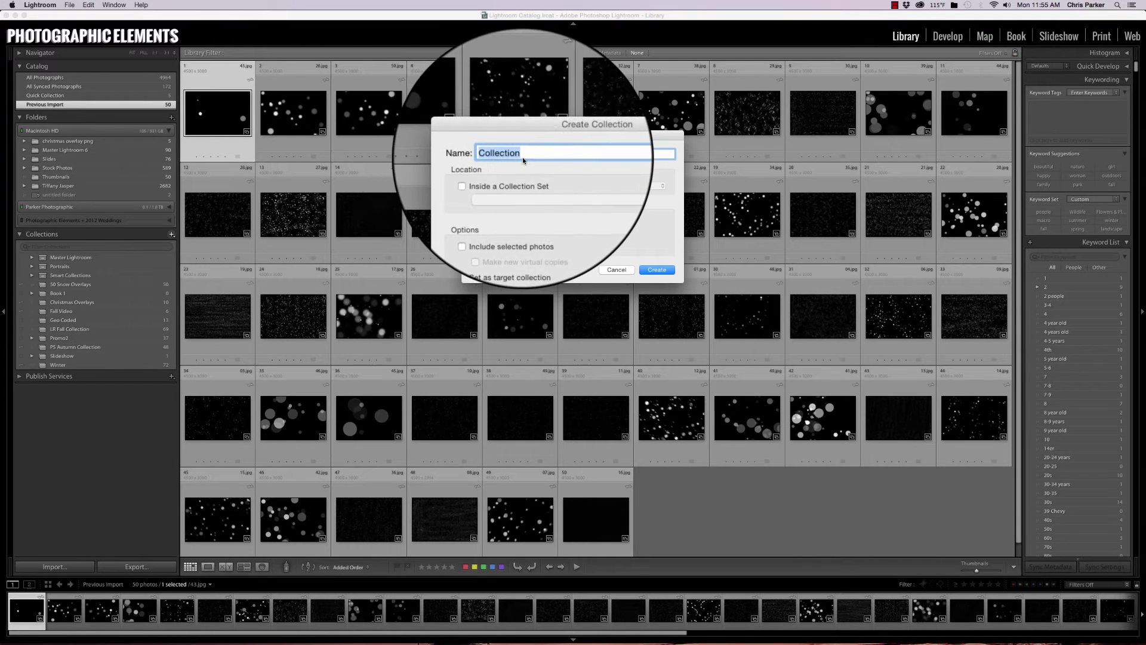
left_click(616, 270)
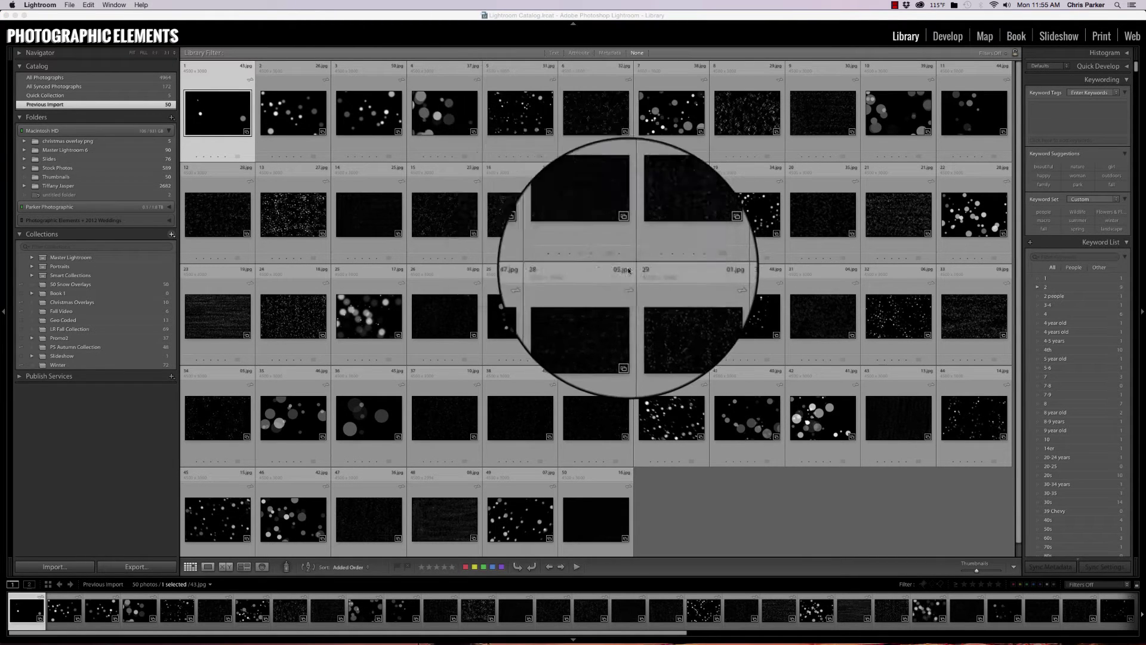
left_click(54, 286)
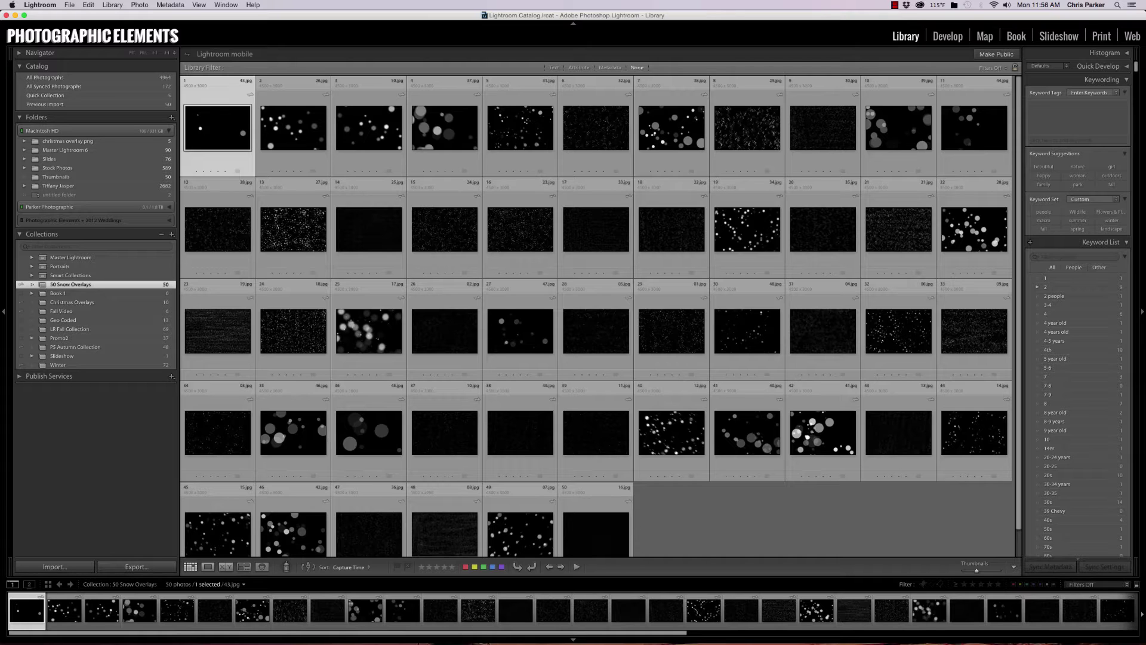
Step: In Print, place the Christmas Overlays husky family photo and select the Merry+Bright identity plate
left_click(1101, 36)
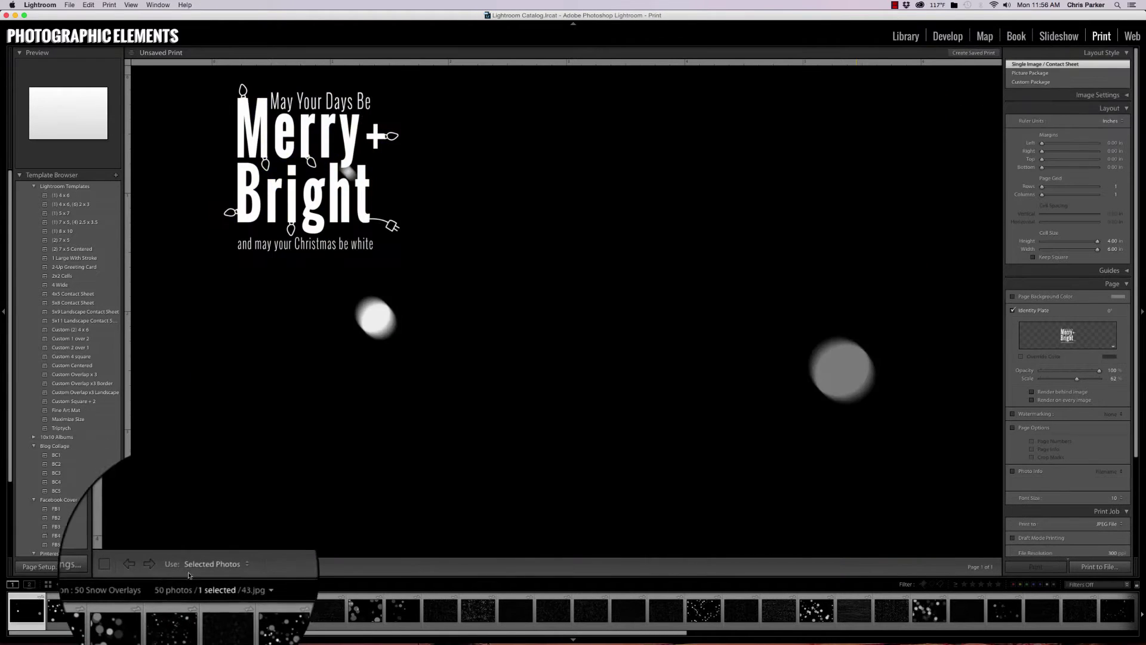
left_click(195, 585)
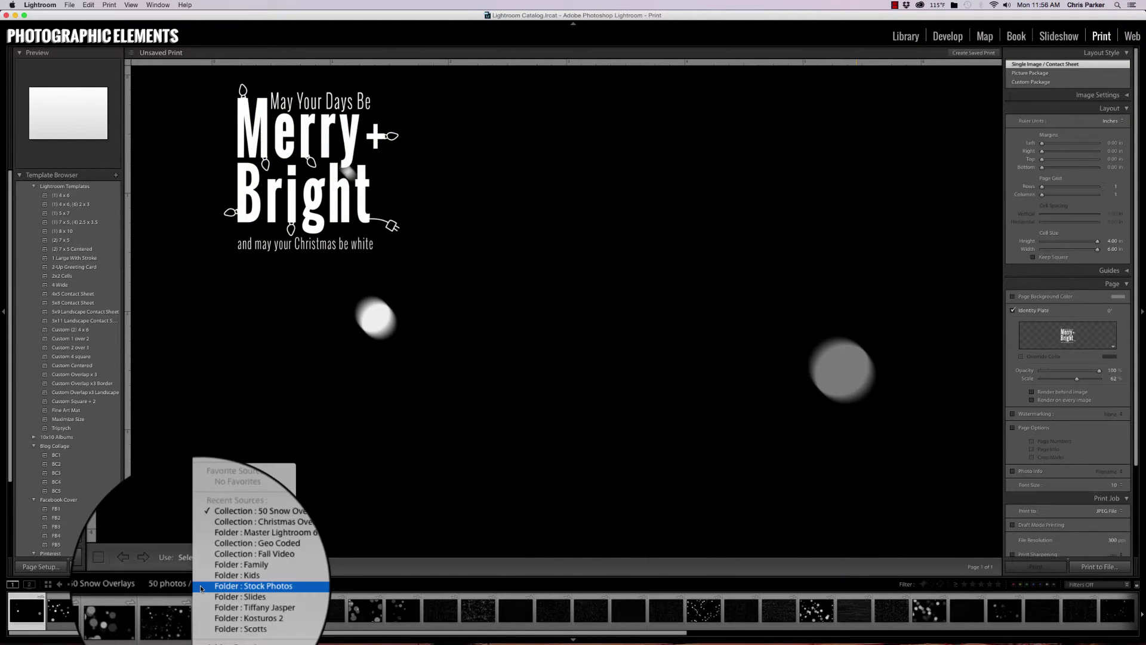
left_click(223, 544)
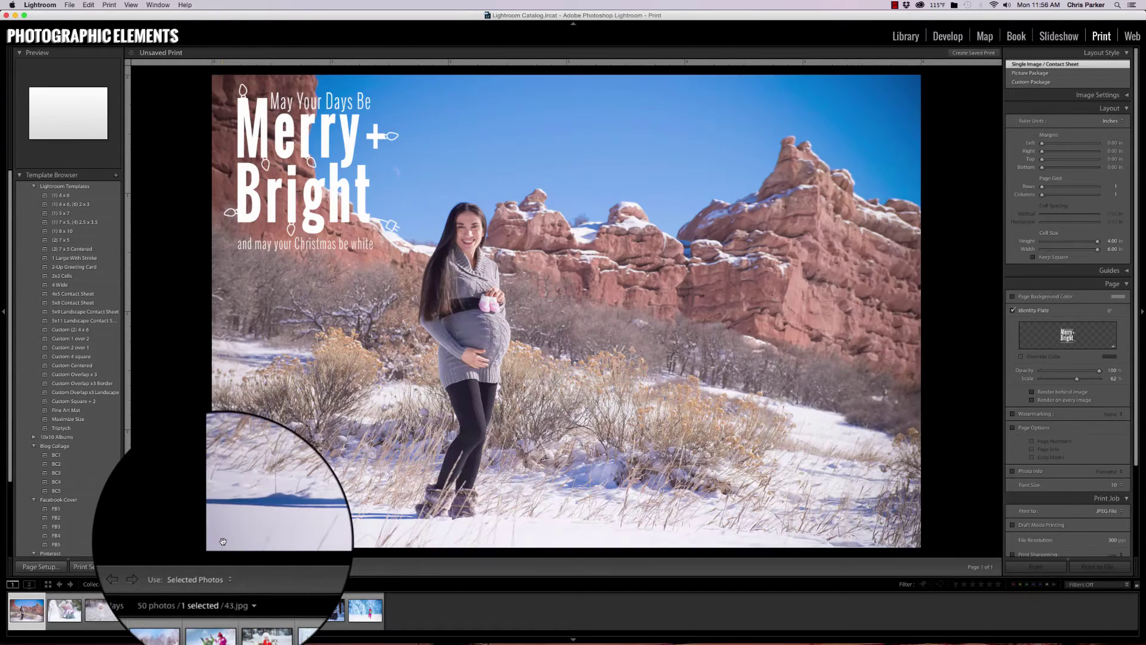
left_click(341, 609)
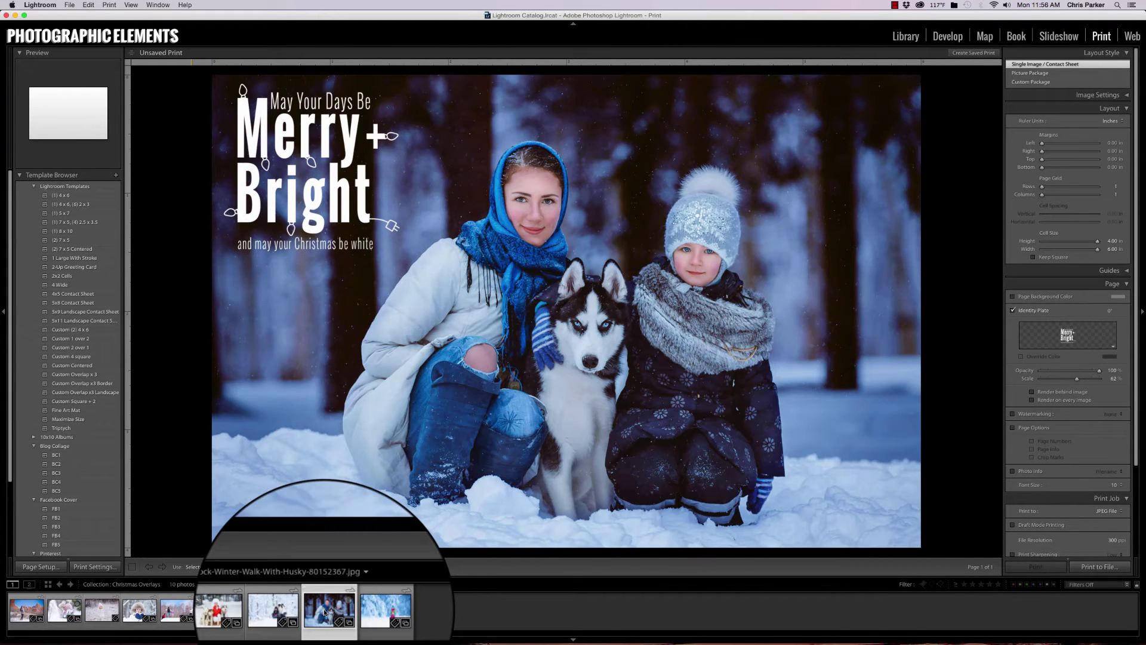
left_click(291, 258)
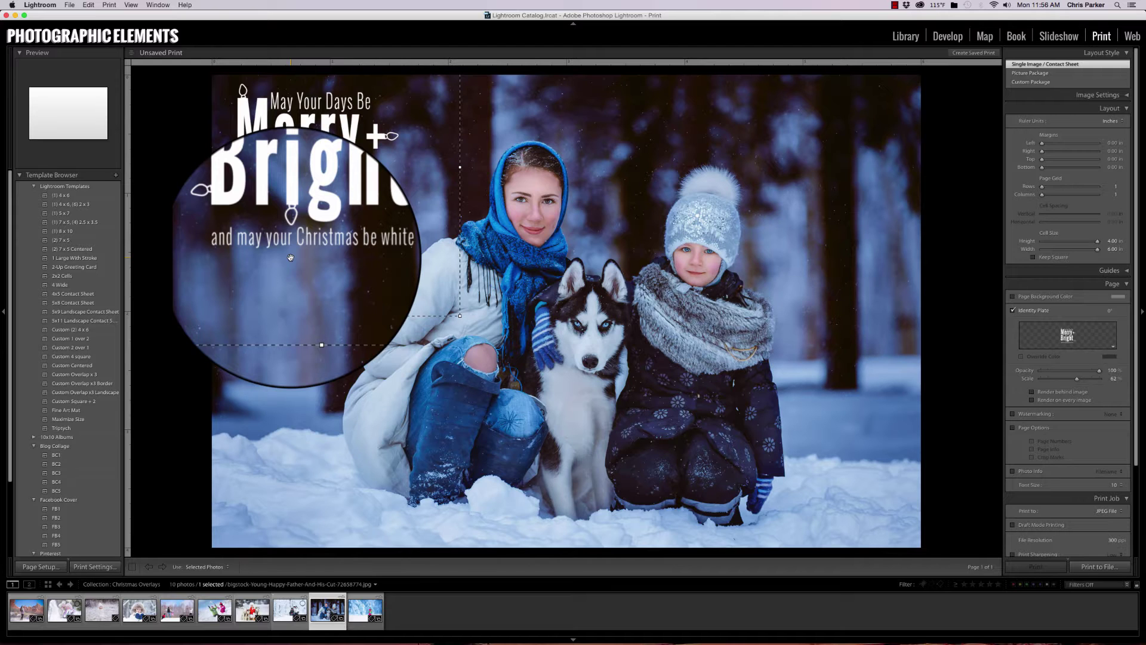
Step: Apply the (1) 4 x 6 template and set the print job to output a JPEG File
left_click(92, 195)
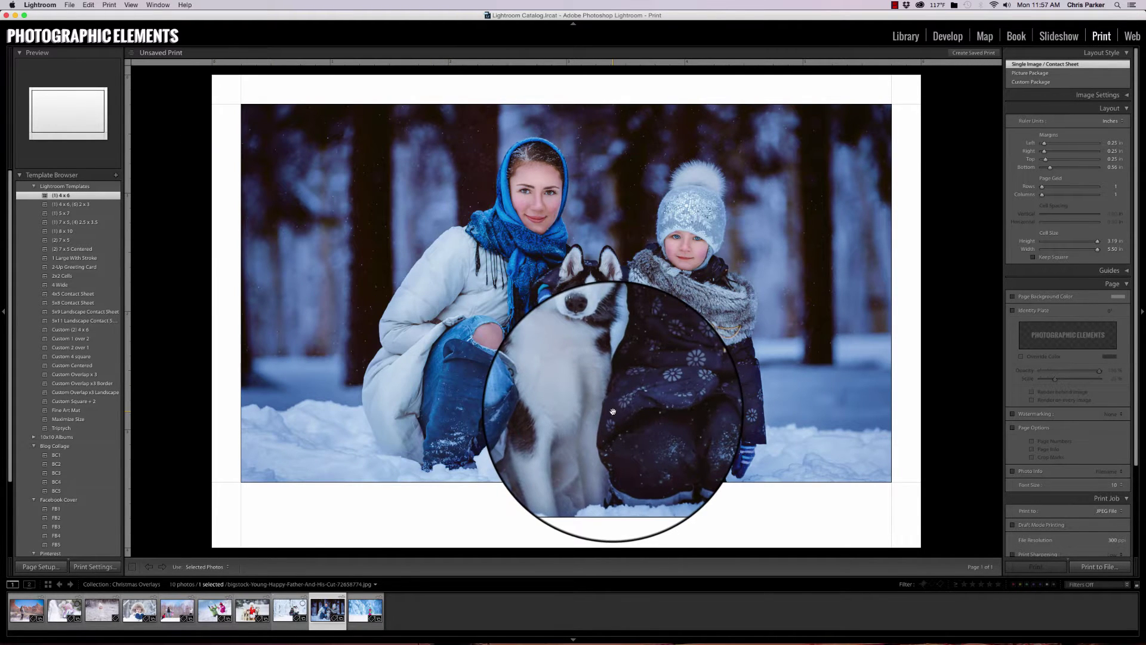
scroll(1068, 418, "down", 5)
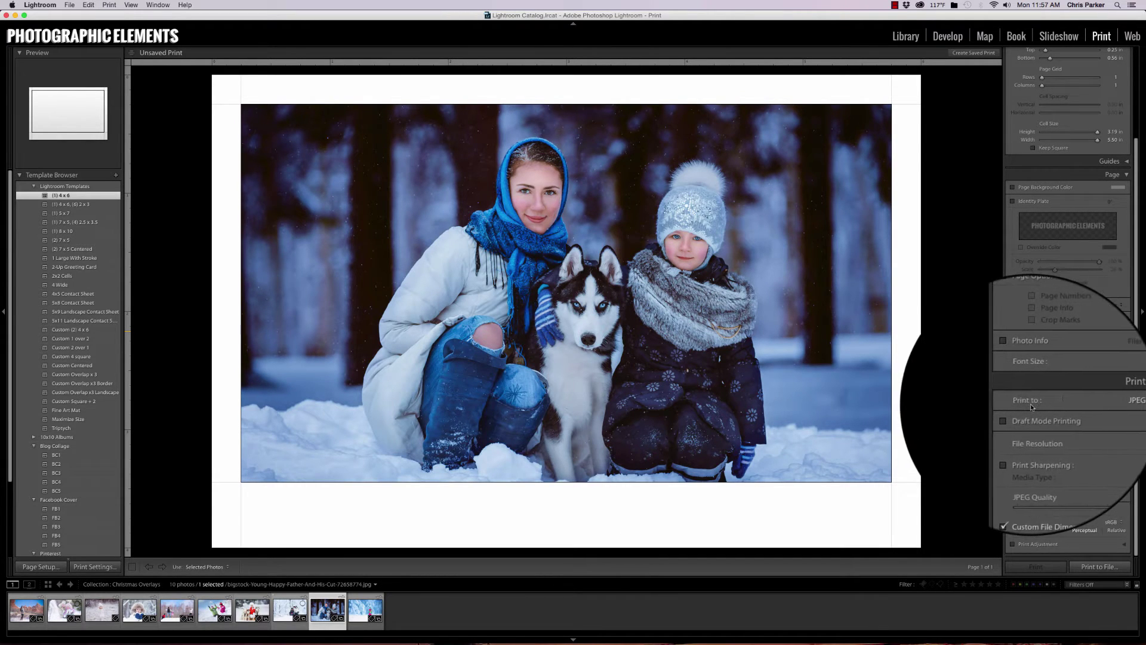
left_click(1083, 401)
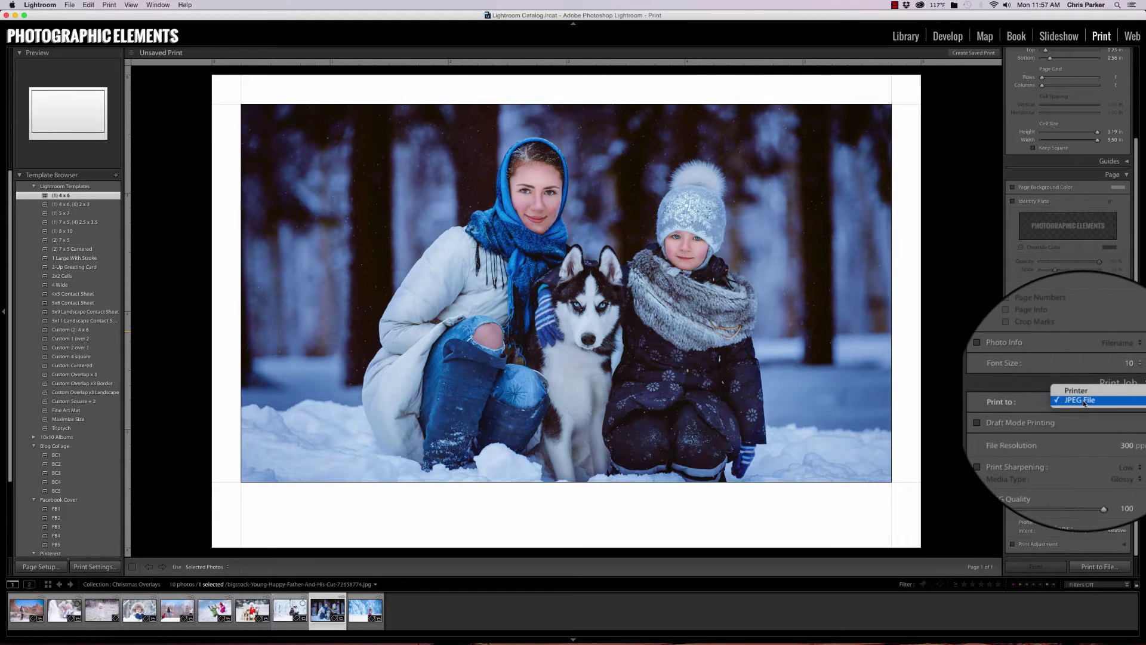
left_click(1084, 402)
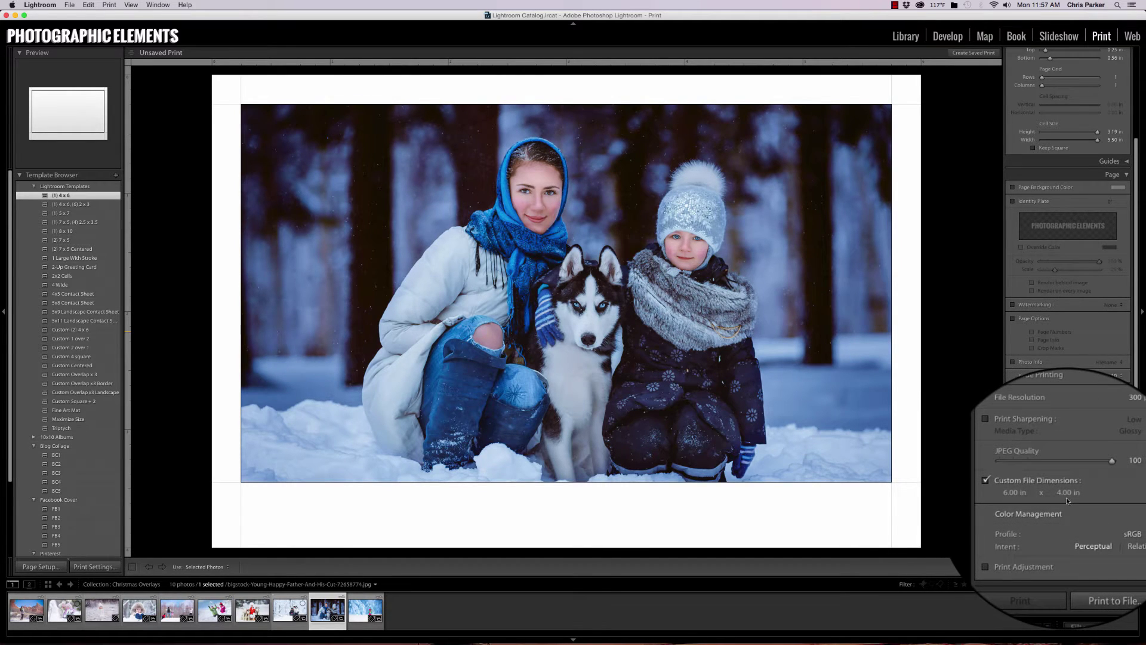
scroll(1050, 500, "up", 5)
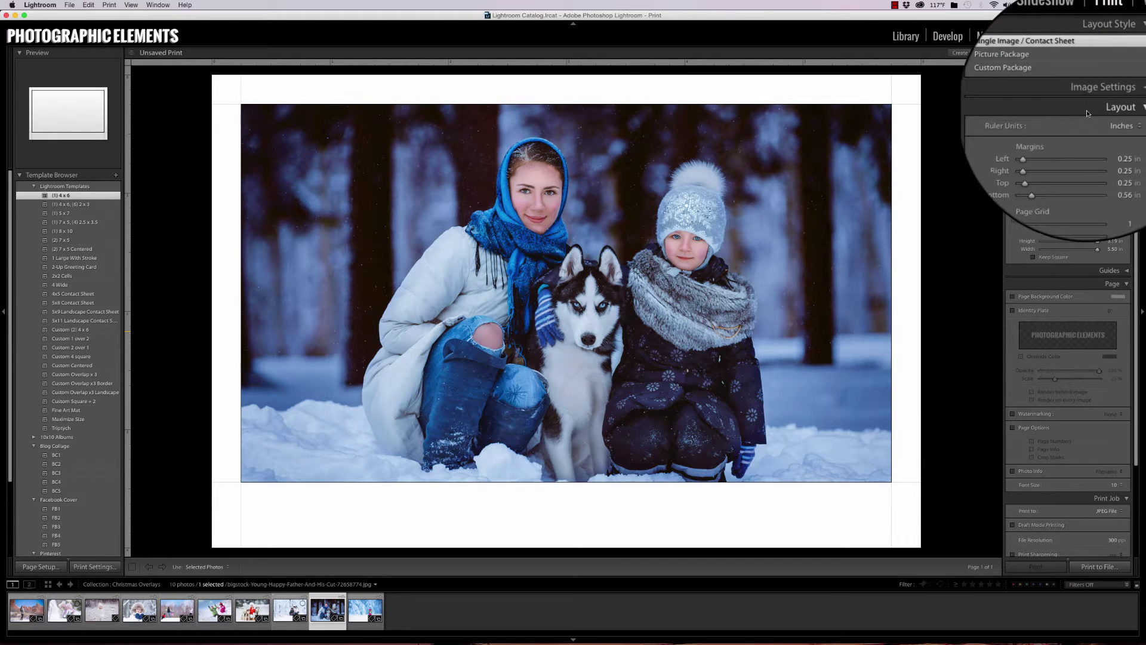
Step: Set the layout margins to zero, keeping a 6.00 x 4.00 in cell
left_click_drag(1050, 143, 1029, 166)
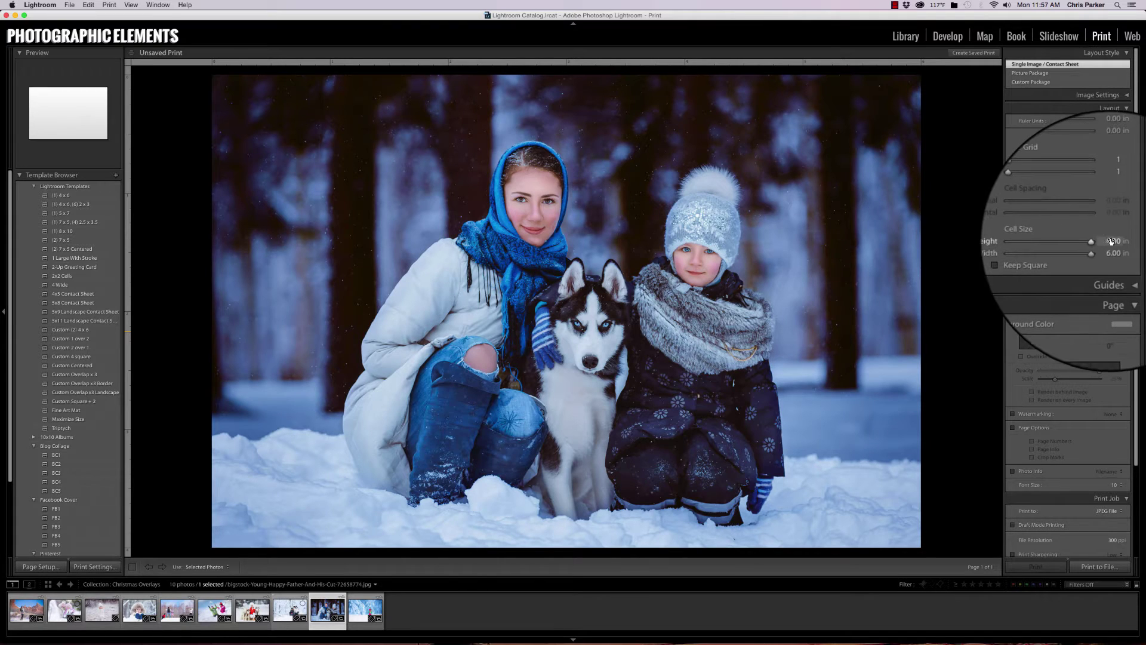
scroll(1069, 477, "down", 5)
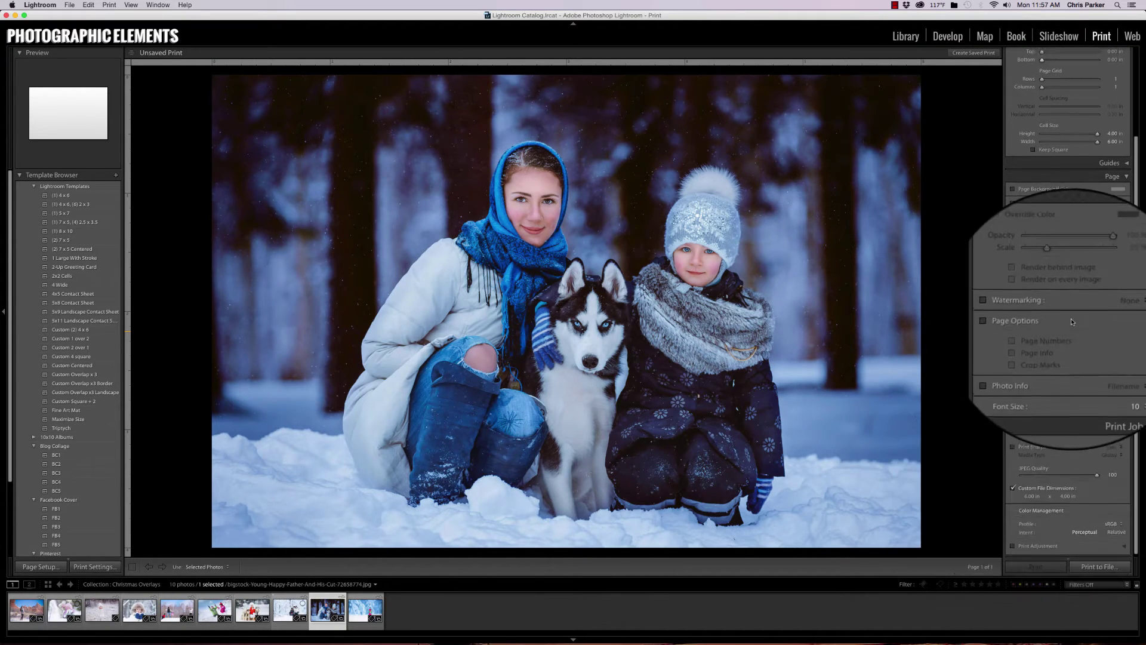
scroll(1070, 318, "up", 3)
mouse_move(1100, 244)
left_mouse_down()
mouse_move(1075, 241)
mouse_move(1103, 244)
left_mouse_up()
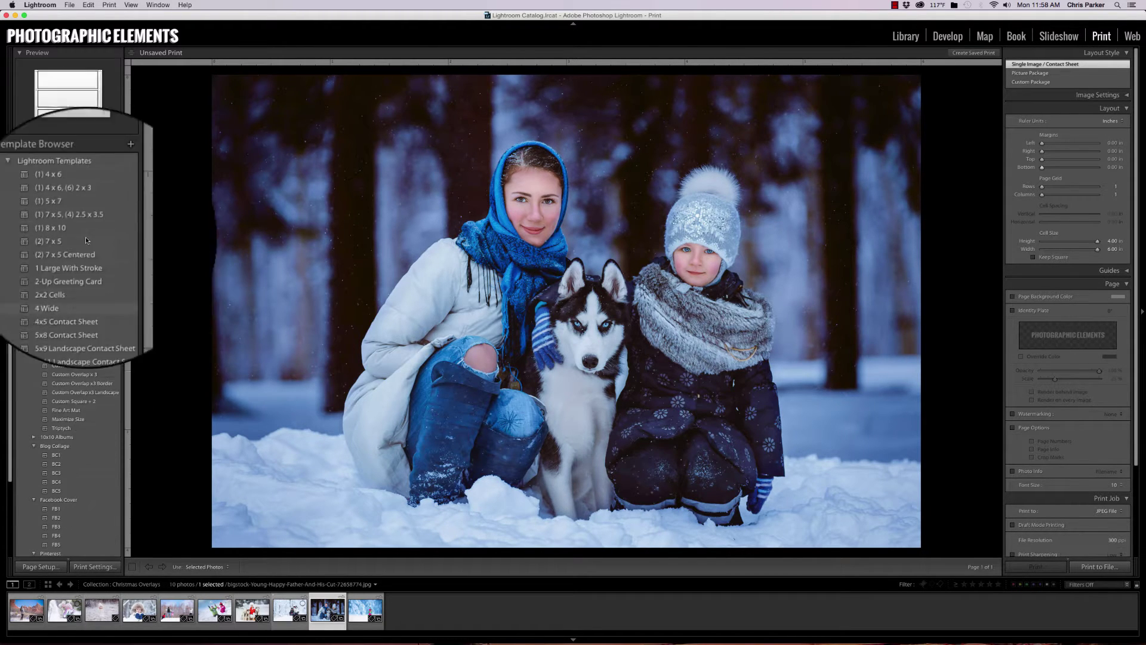
scroll(102, 370, "down", 4)
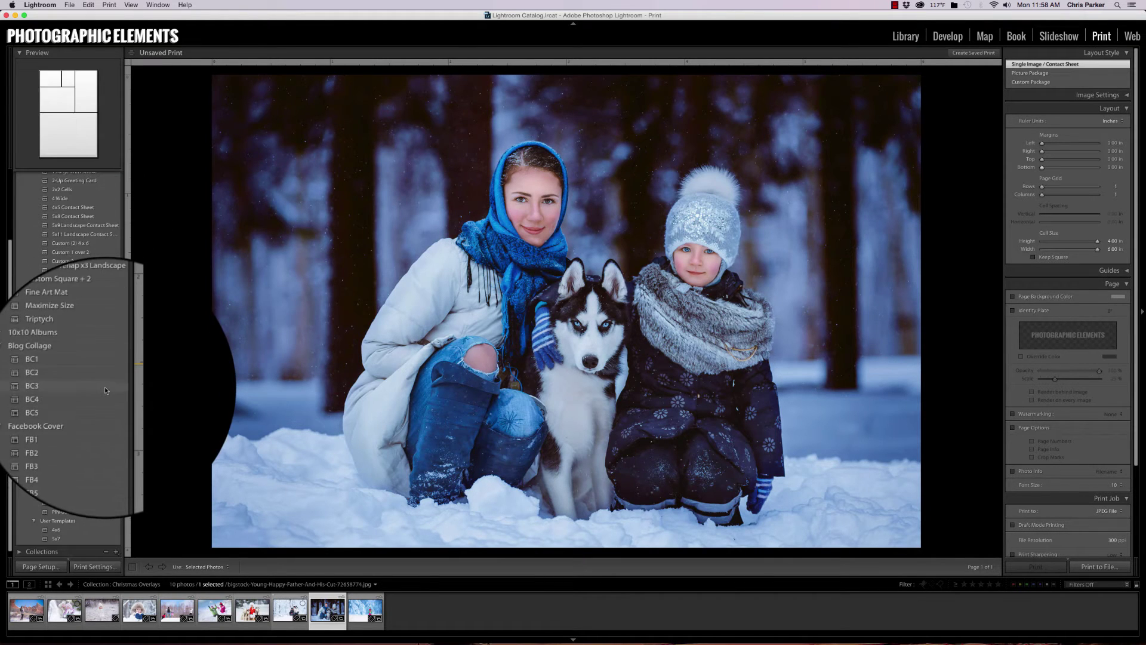
scroll(105, 386, "up", 3)
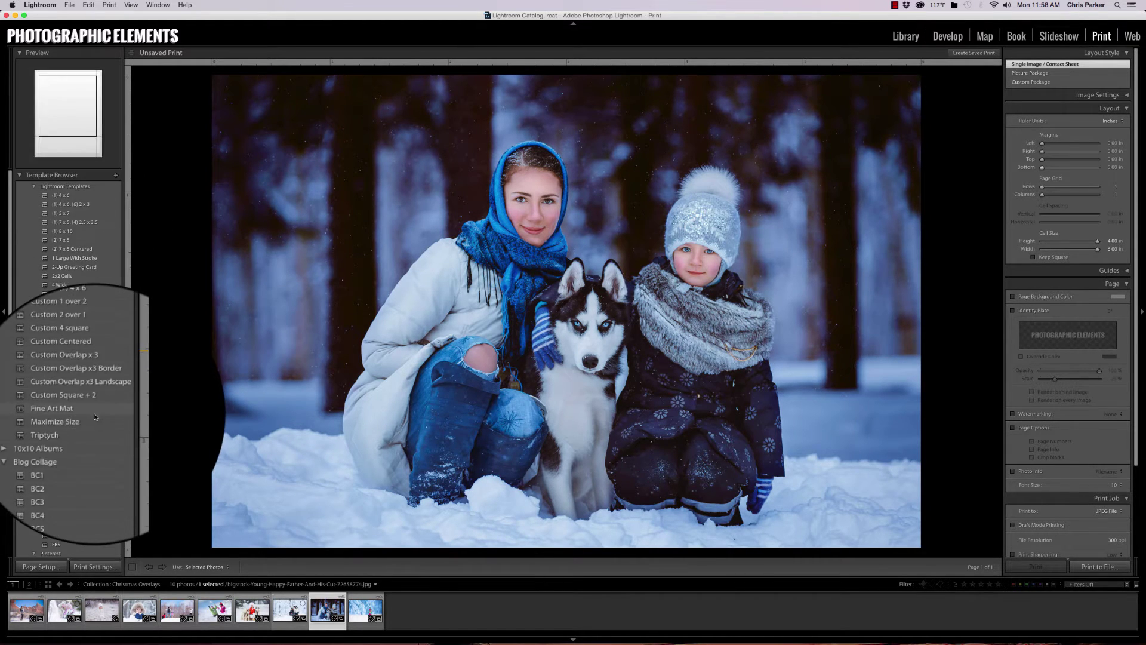
Step: Save the borderless layout as a new print template and apply the 4x6 user template
left_click(116, 176)
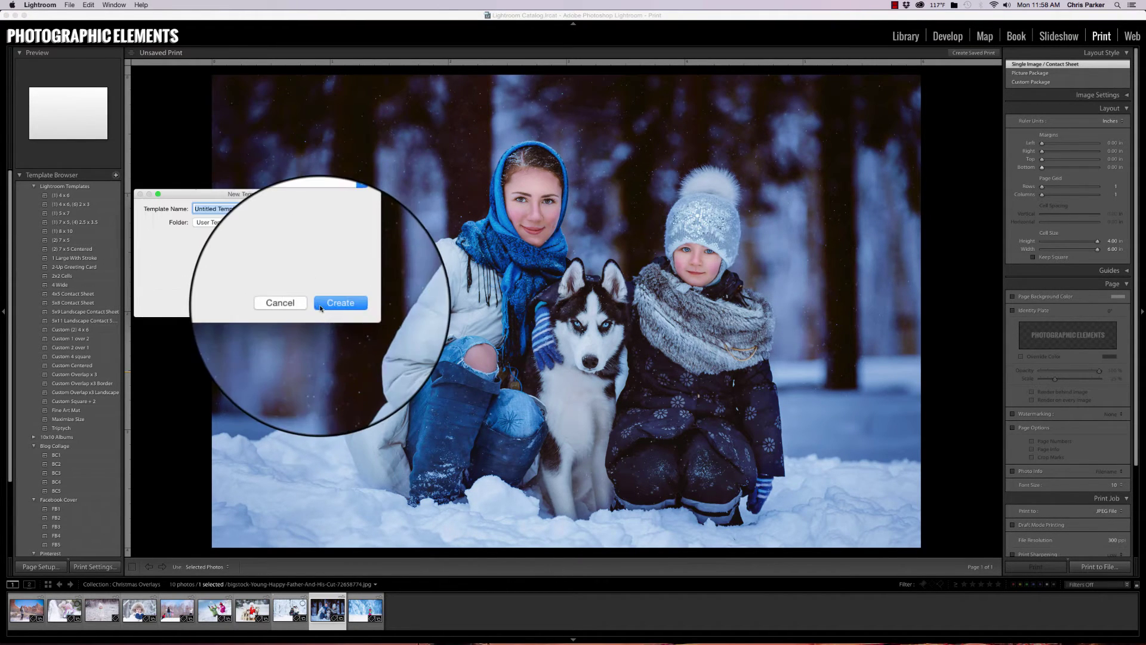
left_click(302, 302)
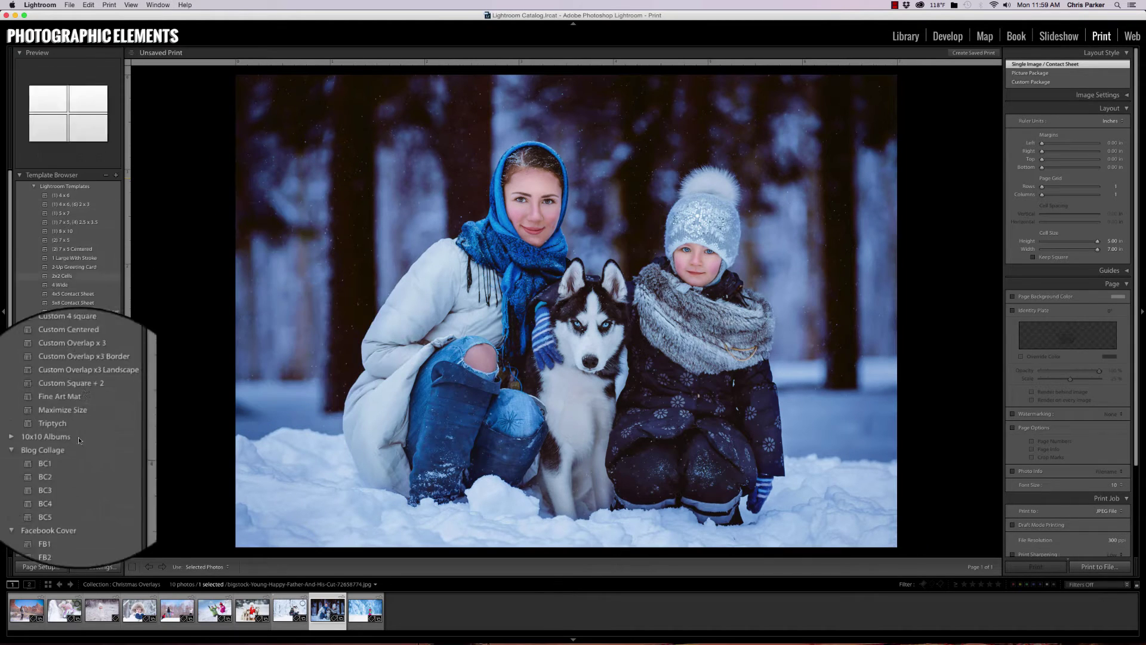
scroll(66, 442, "down", 3)
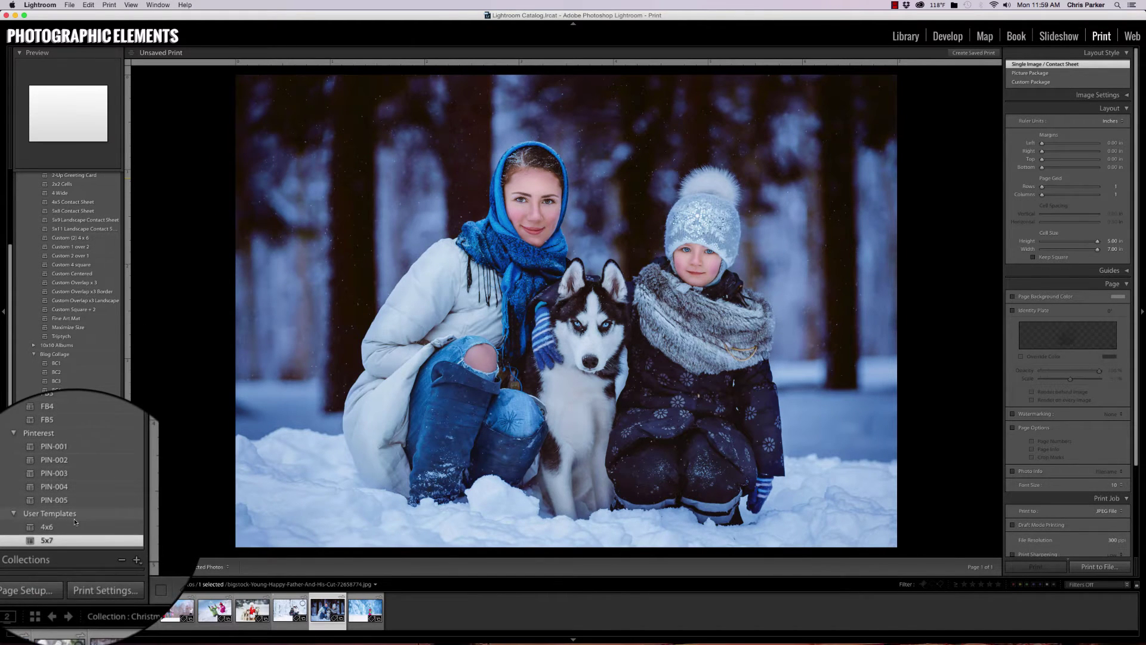
left_click(73, 523)
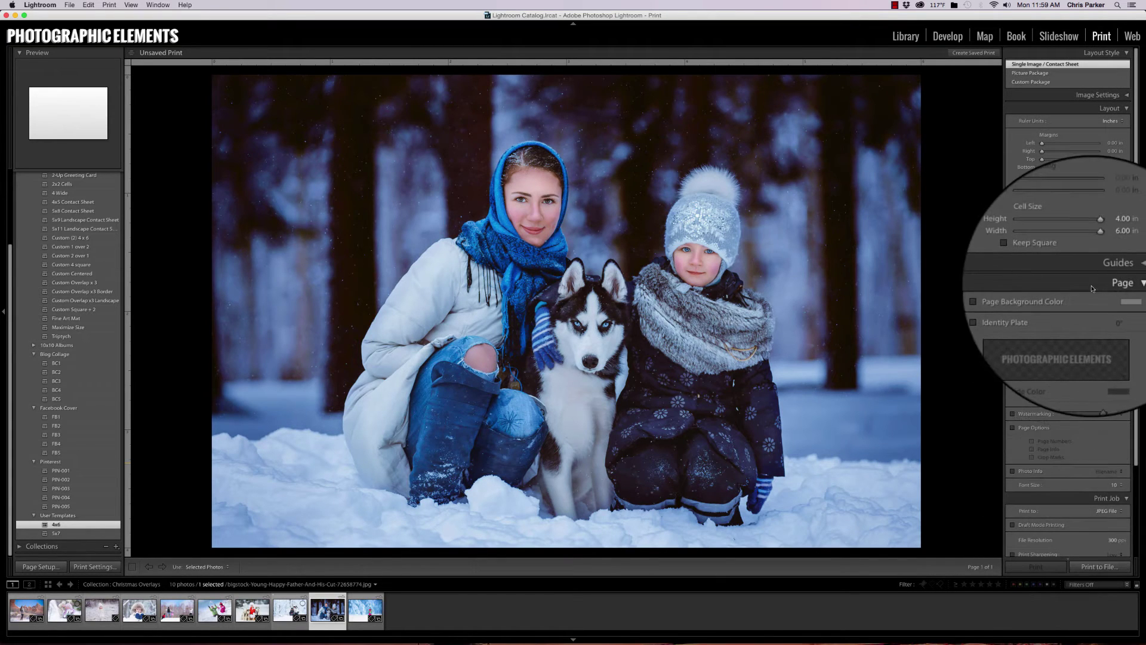
Step: Enable the identity plate on the print and bring up the Identity Plate Editor
left_click(1013, 311)
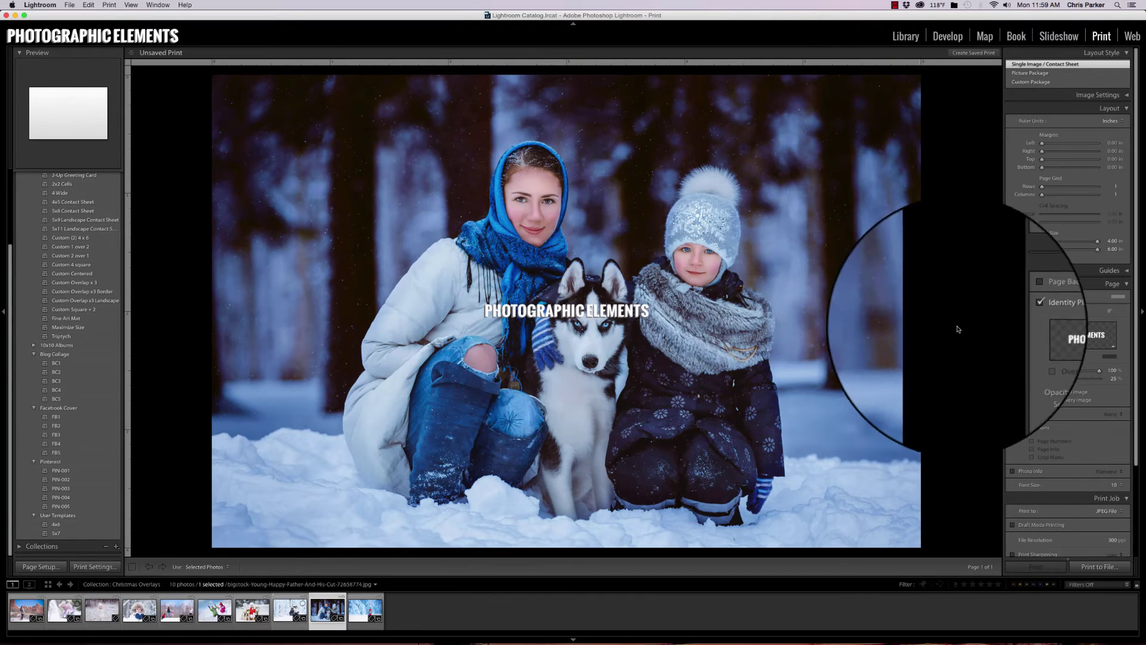
left_click(1113, 348)
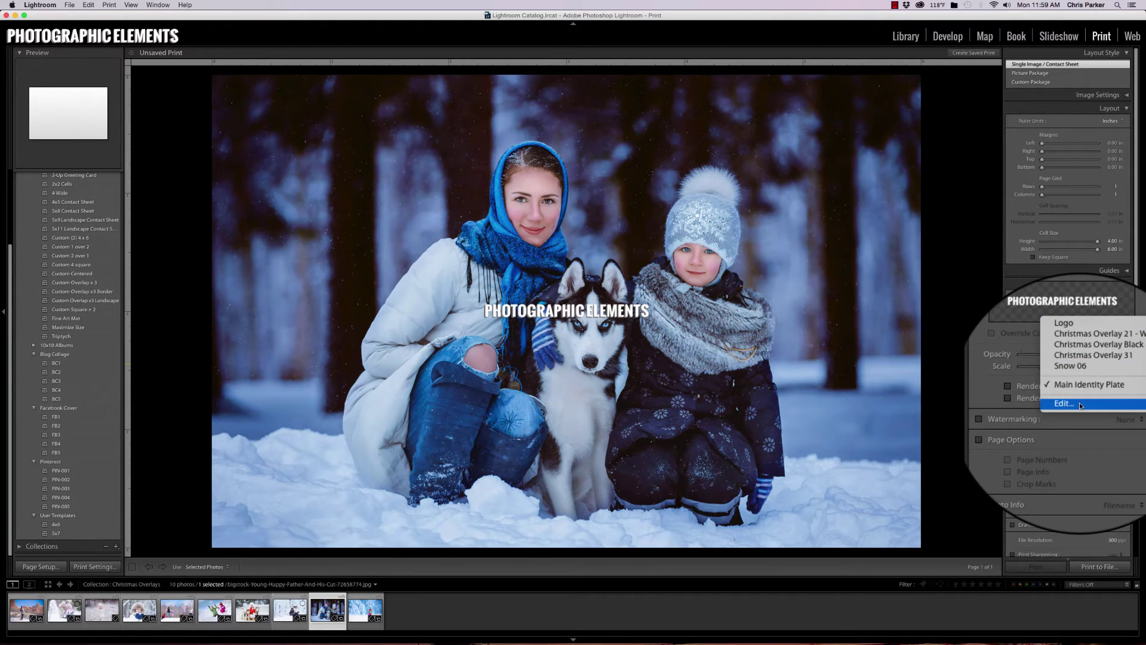
left_click(1081, 405)
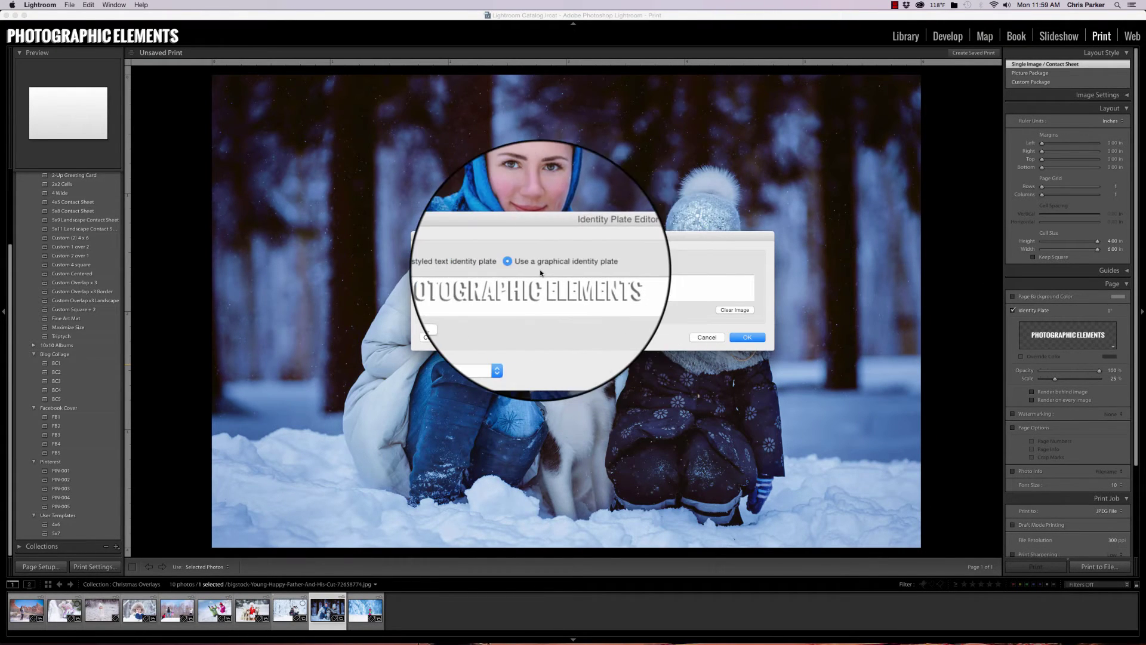
Step: Set 23.png as the graphical identity plate, accepting the large-image warning
left_click(446, 311)
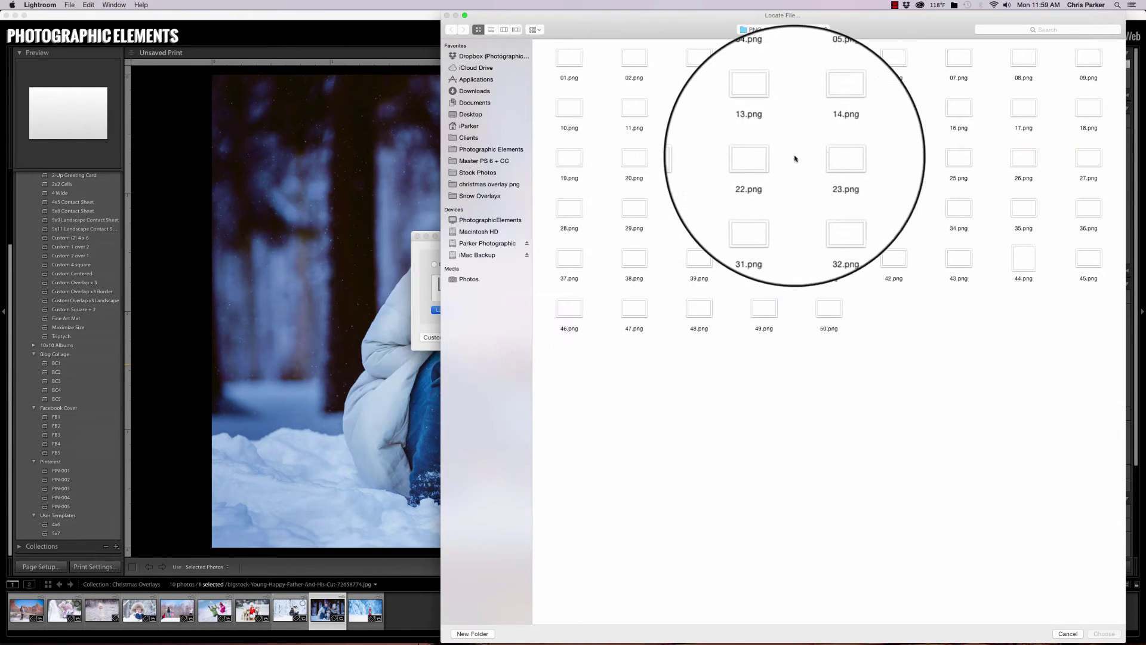
double_click(834, 158)
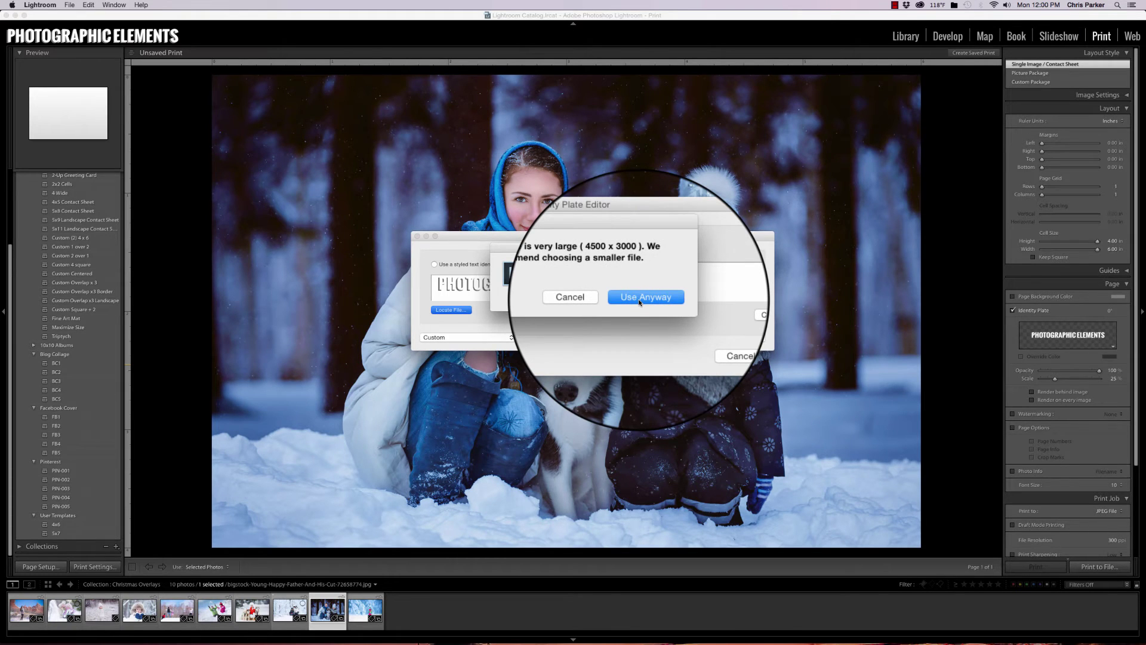
left_click(640, 303)
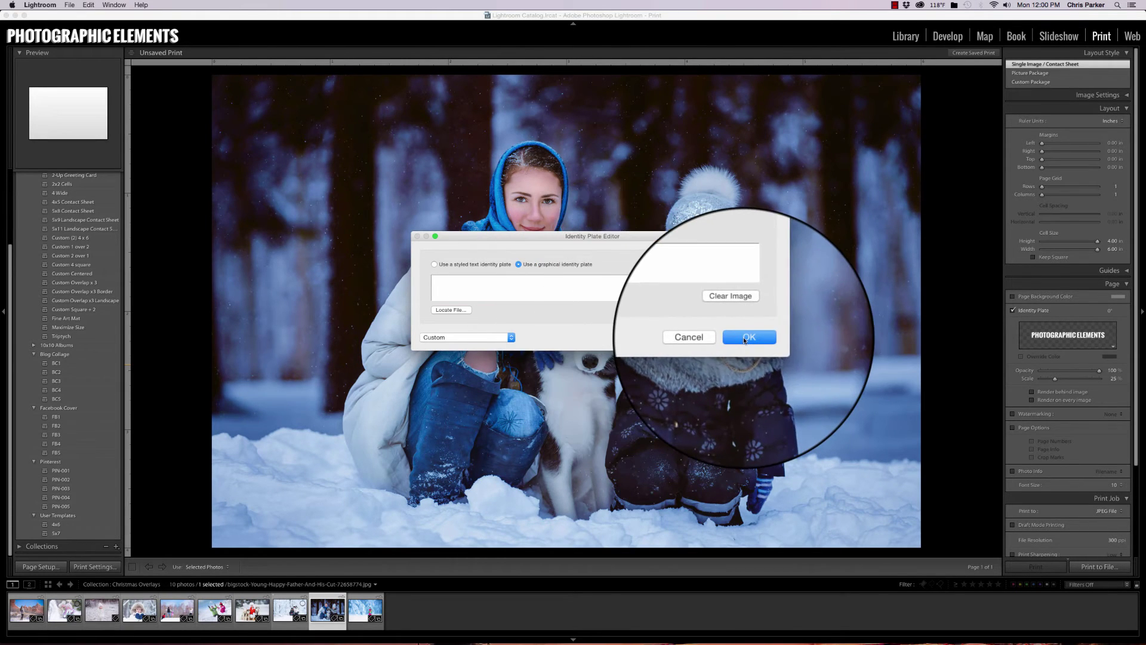
left_click(745, 340)
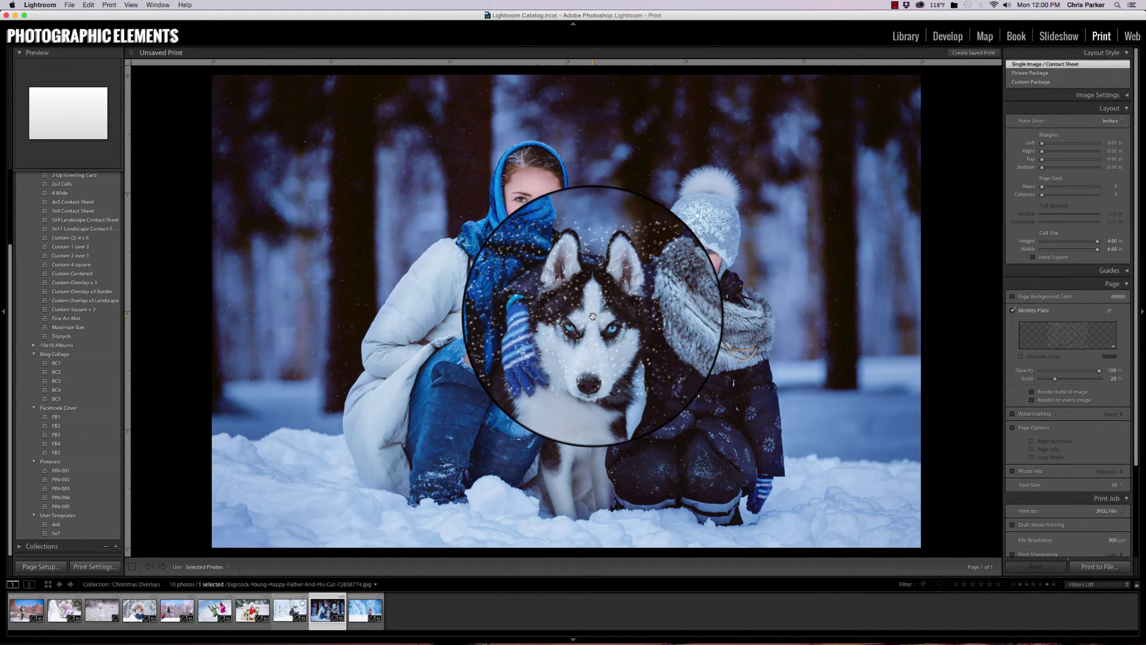
Step: Move the snow plate to the upper left, enlarge it over the page, and lower its opacity
left_click_drag(593, 315, 729, 378)
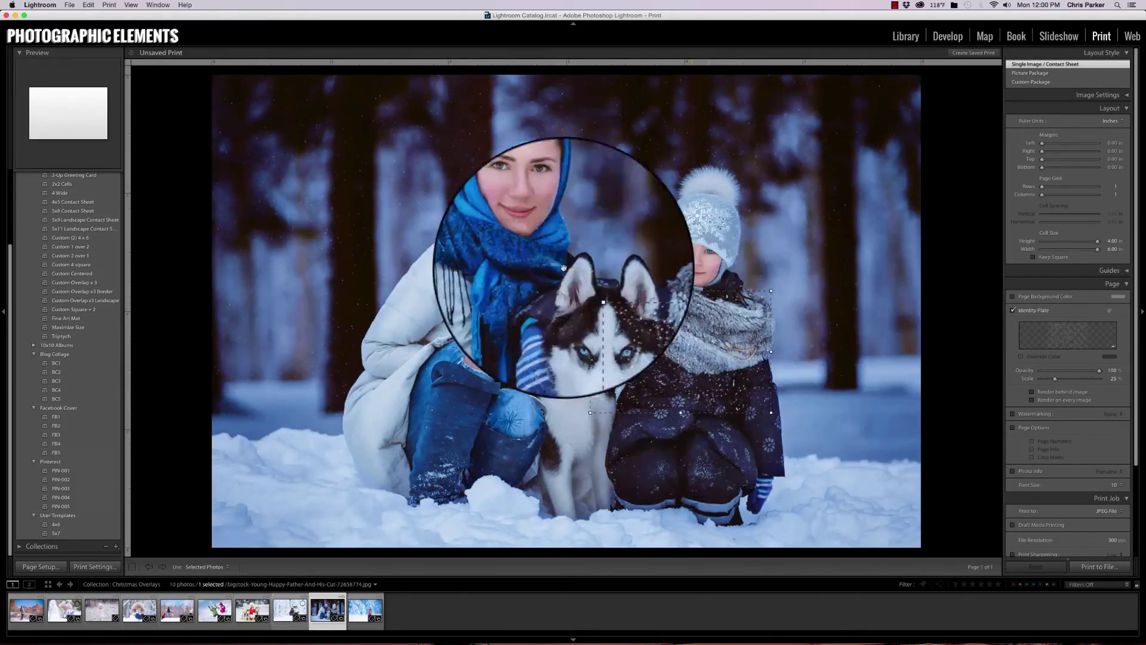
left_click_drag(563, 268, 362, 162)
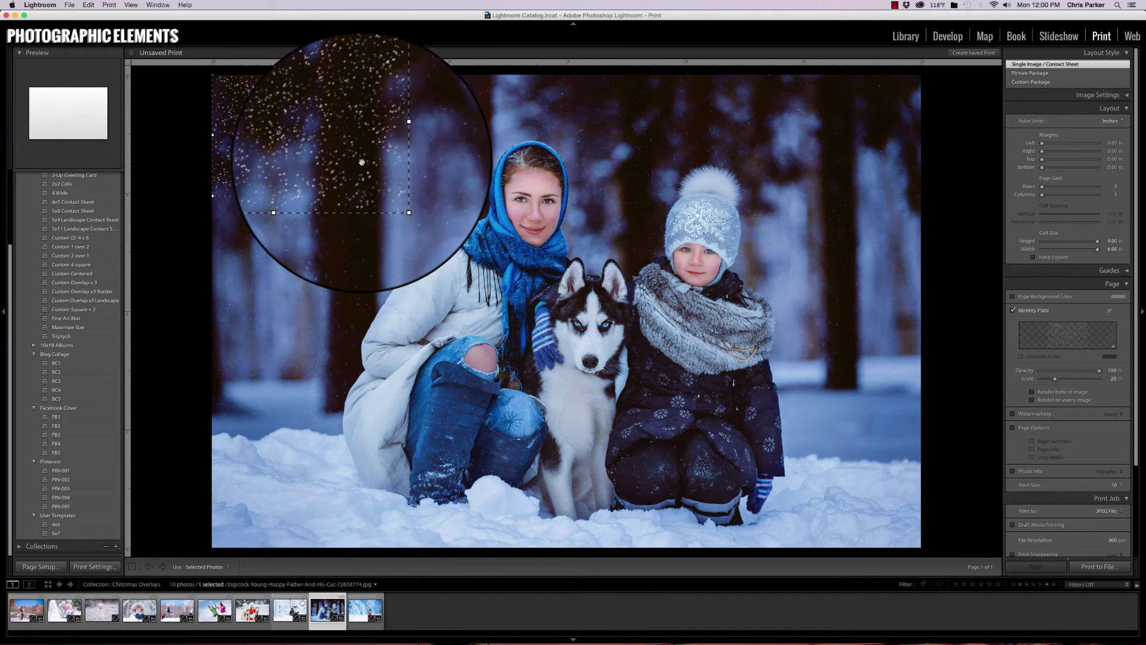
mouse_move(408, 213)
left_mouse_down()
mouse_move(394, 198)
mouse_move(417, 213)
left_mouse_up()
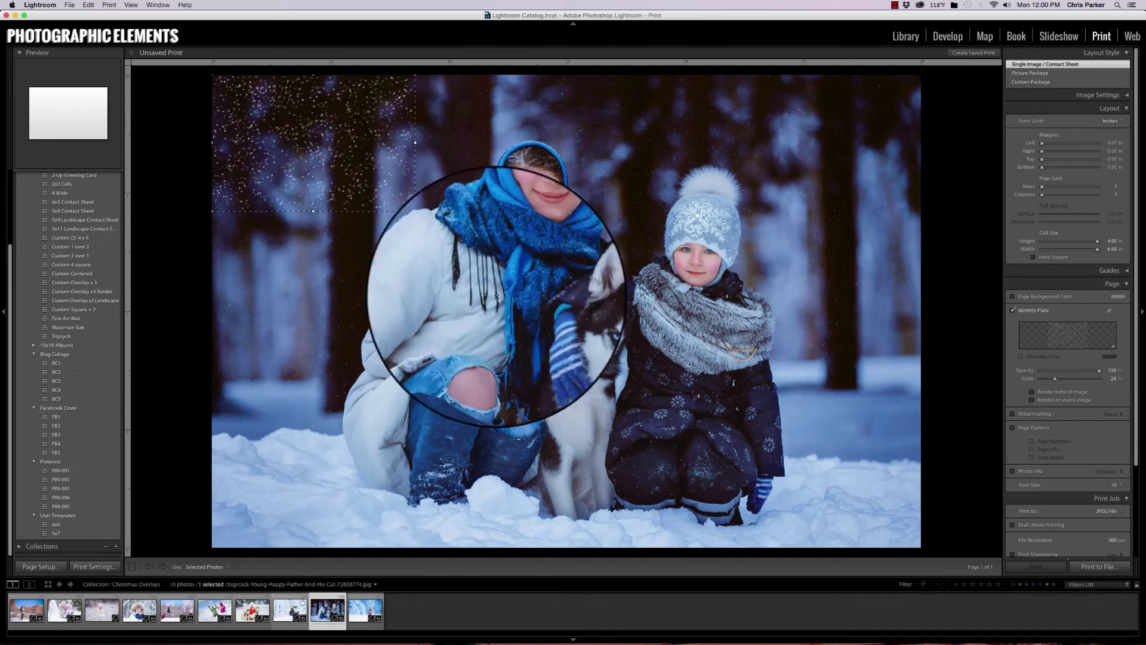
left_click_drag(496, 297, 945, 550)
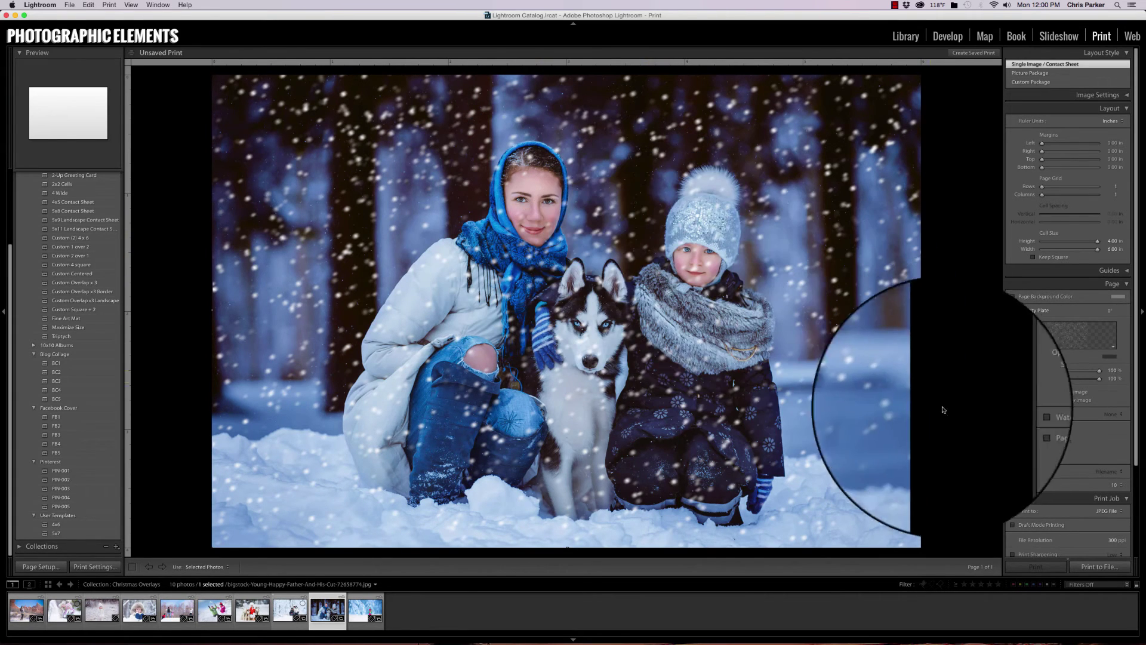
left_click_drag(1099, 370, 1069, 372)
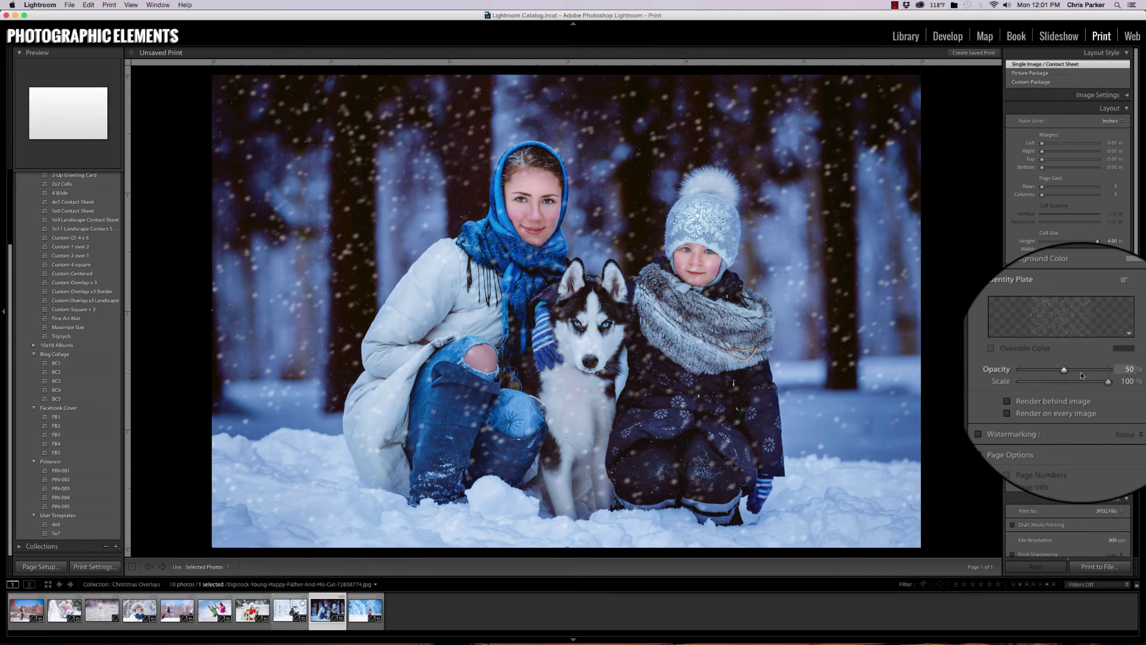
Step: Scroll the right panel down to review the JPEG Print Job settings
scroll(1081, 375, "down", 5)
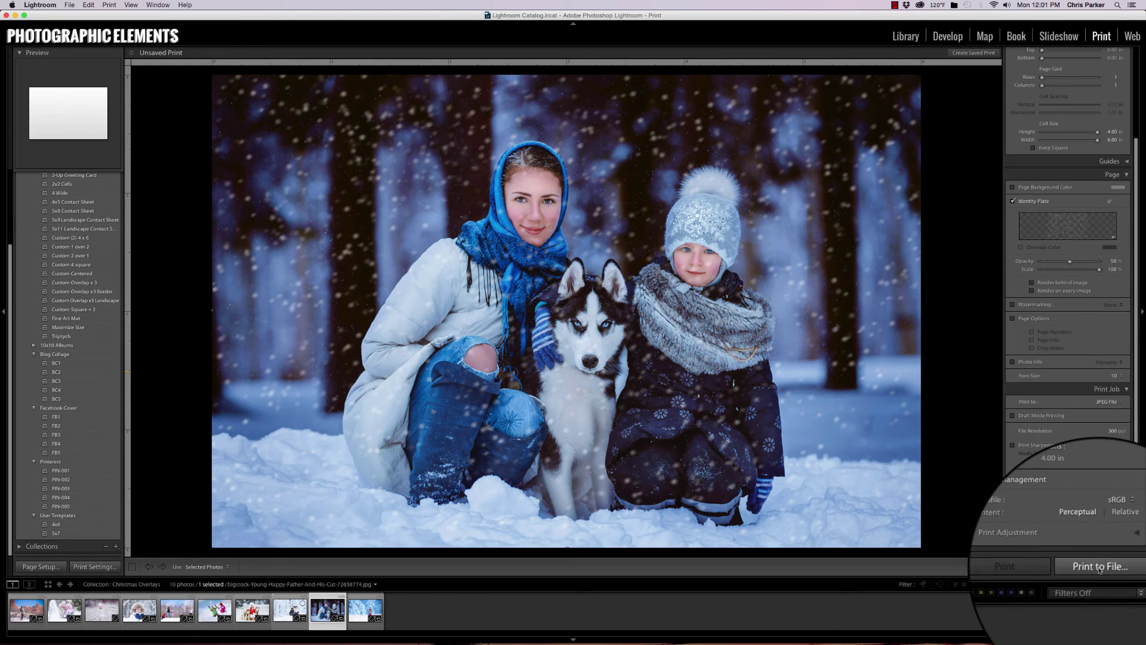
Step: Print the snowy husky layout to a JPEG file, saving it in the PNG folder
left_click(1100, 569)
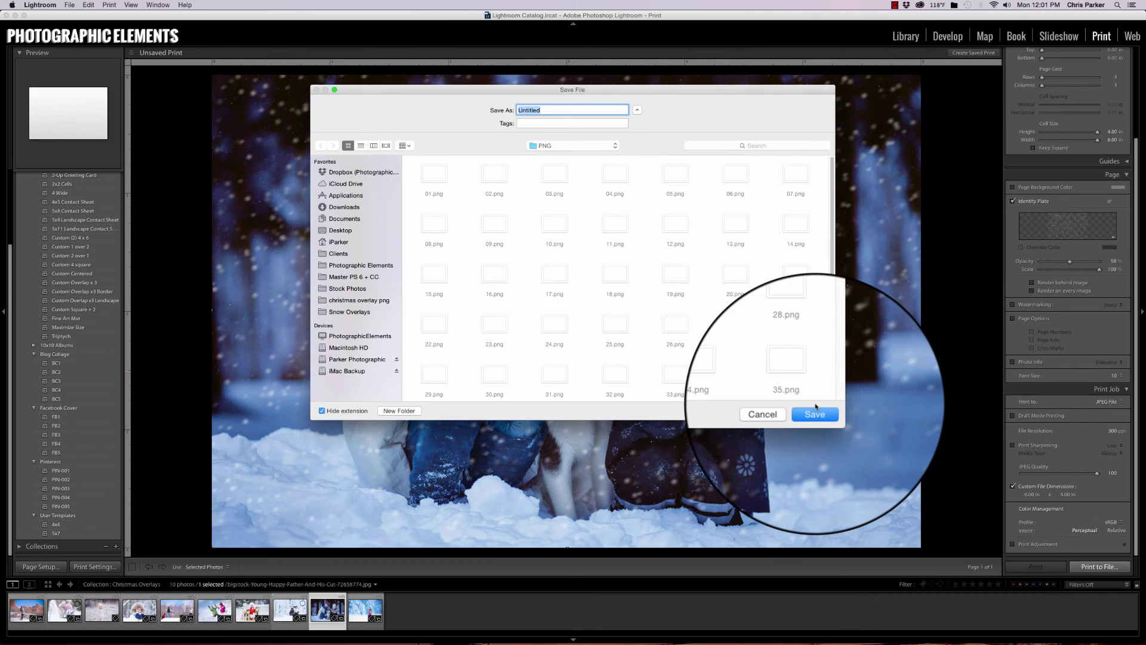
left_click(780, 410)
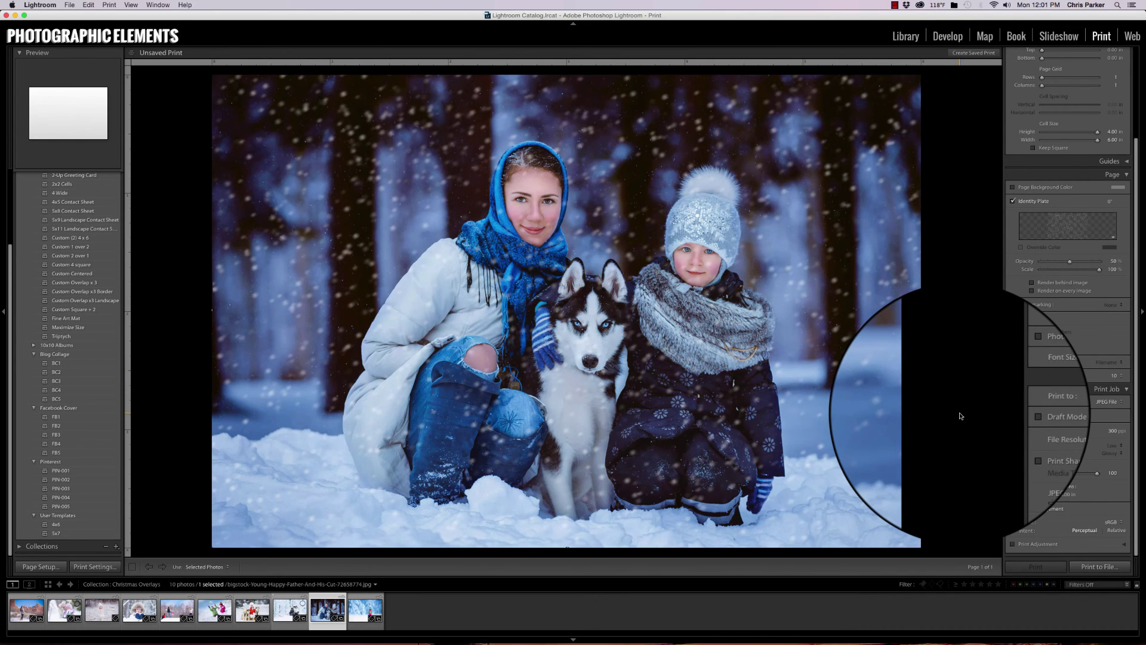